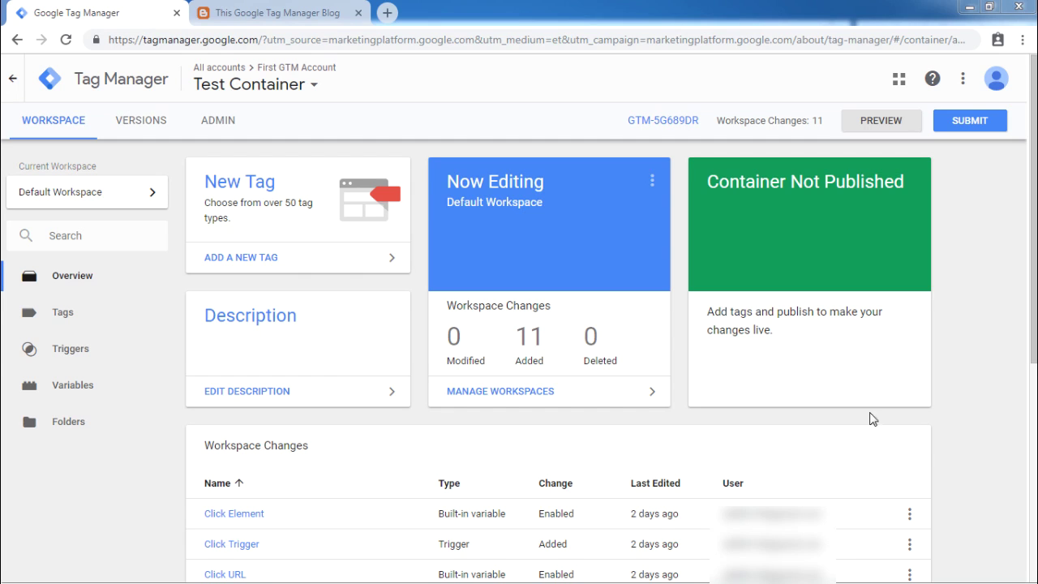
- Open the Admin page for Test Container under First GTM Account
click(216, 123)
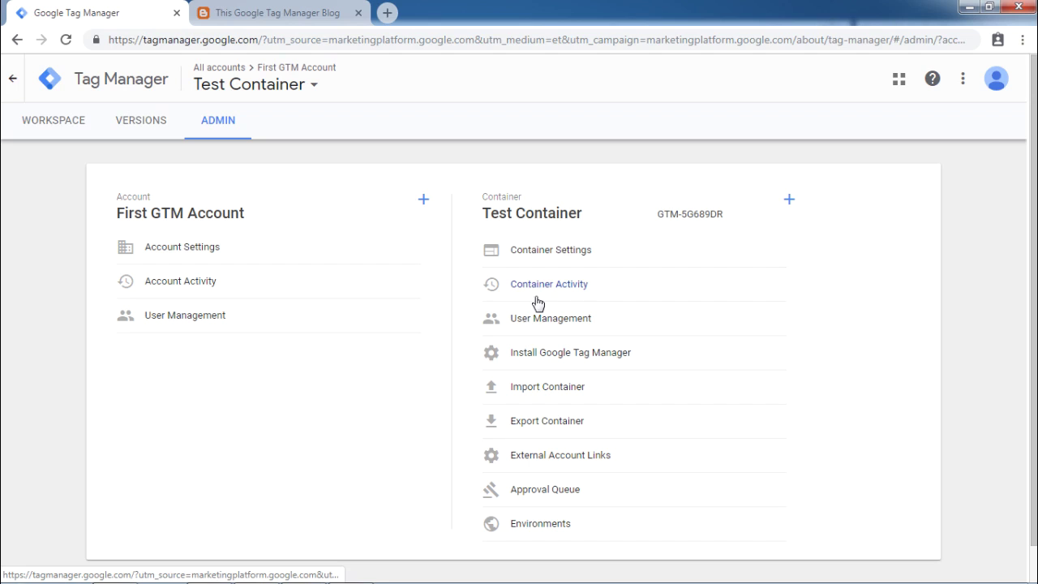
- Open Container User Management for Test Container, which lists one user with Publish
click(543, 327)
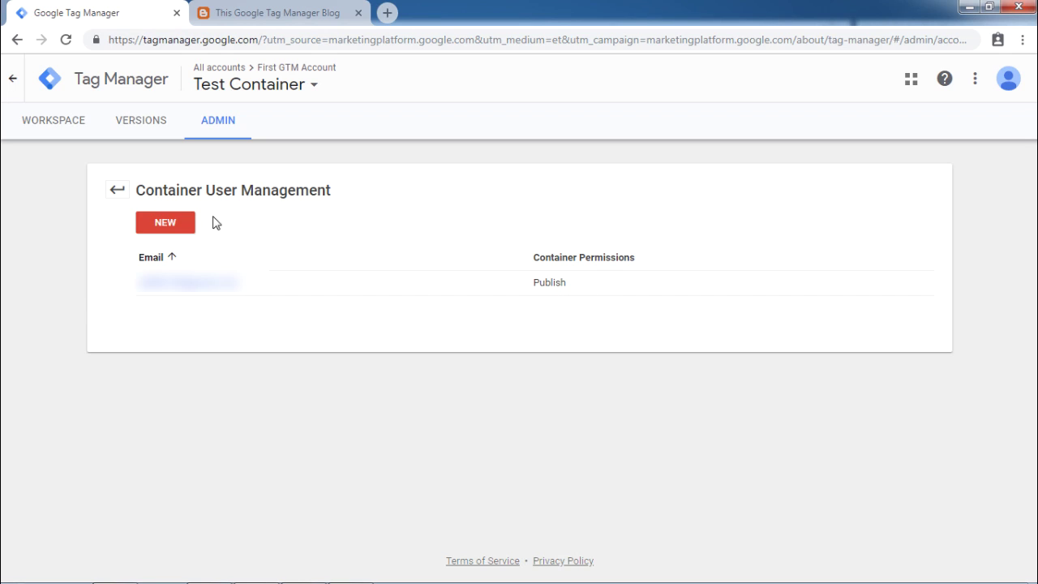
- Start a new container user, focus the e-mail field, and list the No Access–Publish permission levels
click(157, 227)
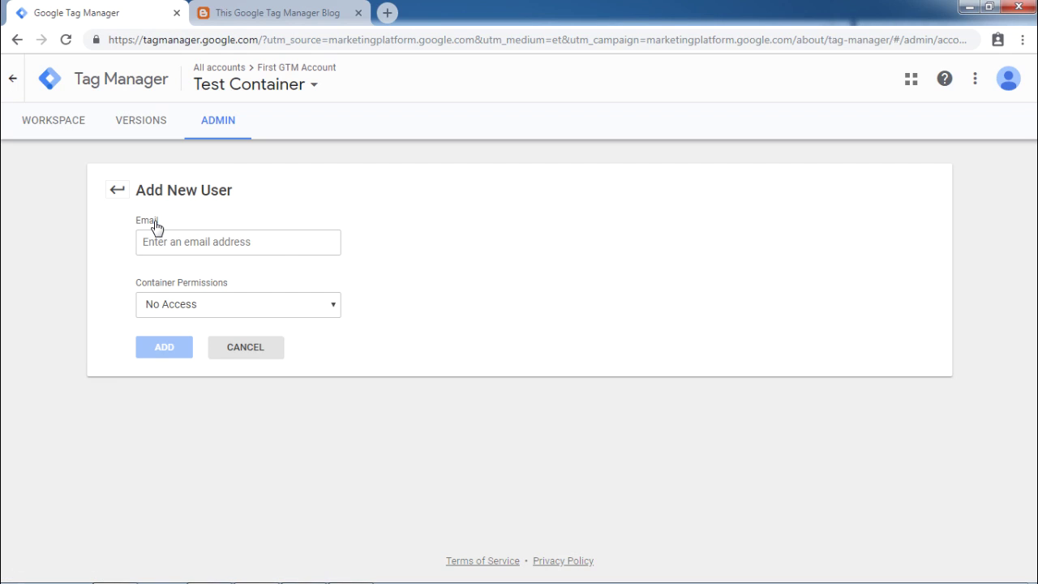
click(183, 235)
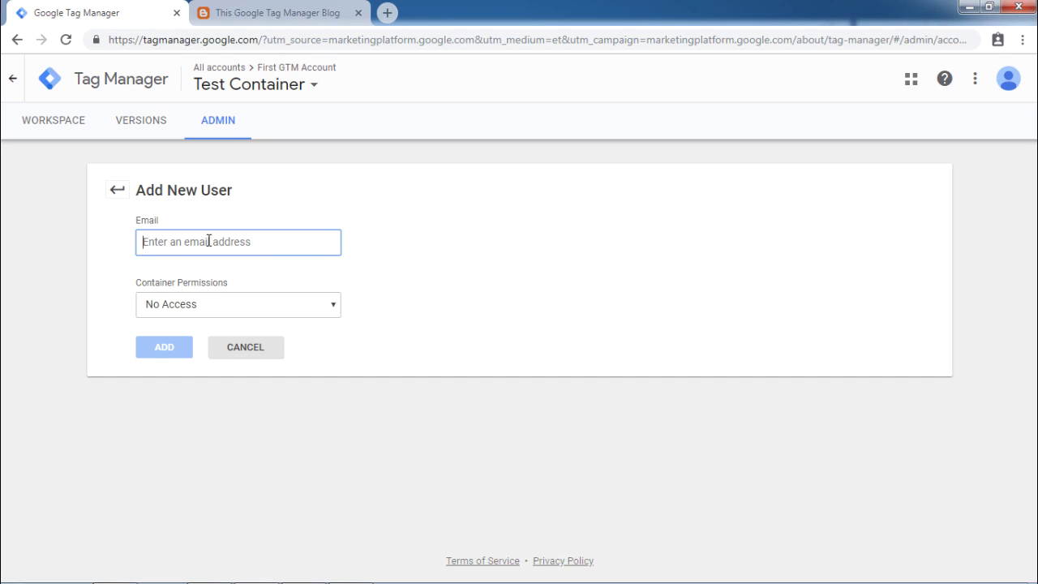
click(338, 312)
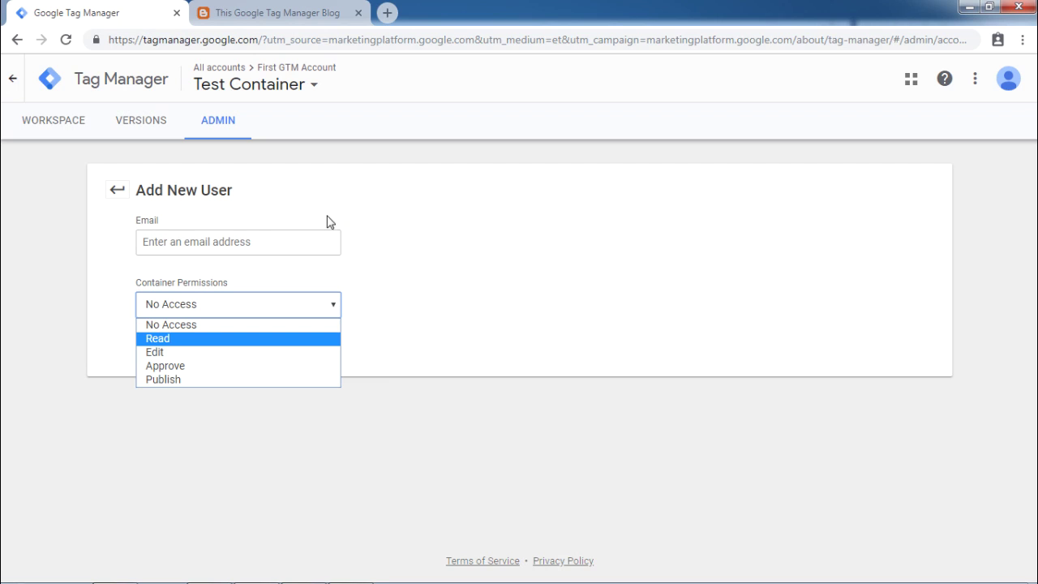
- Leave the container user form and start adding a user under Account User Management
click(117, 192)
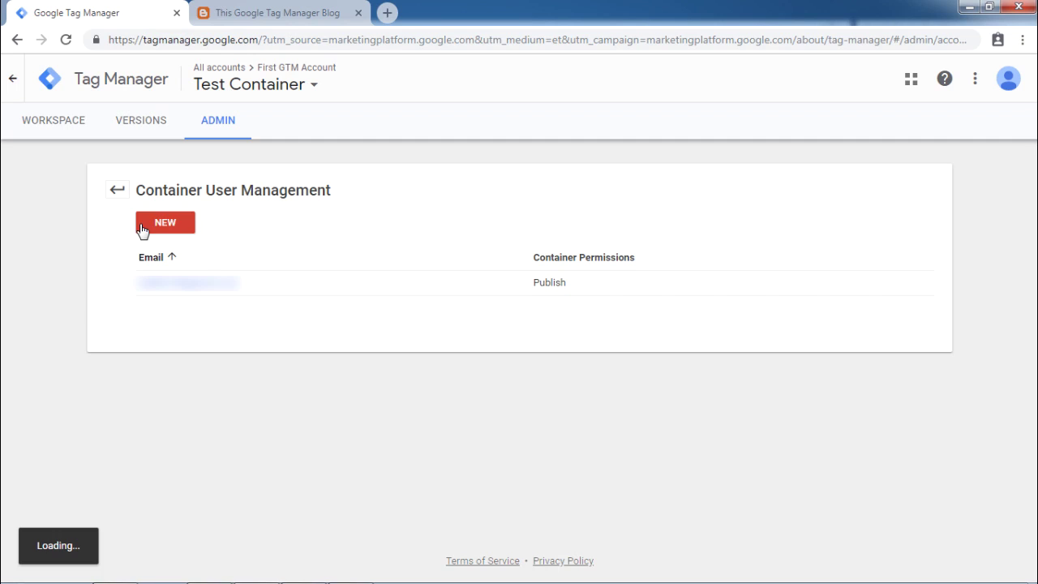
click(114, 193)
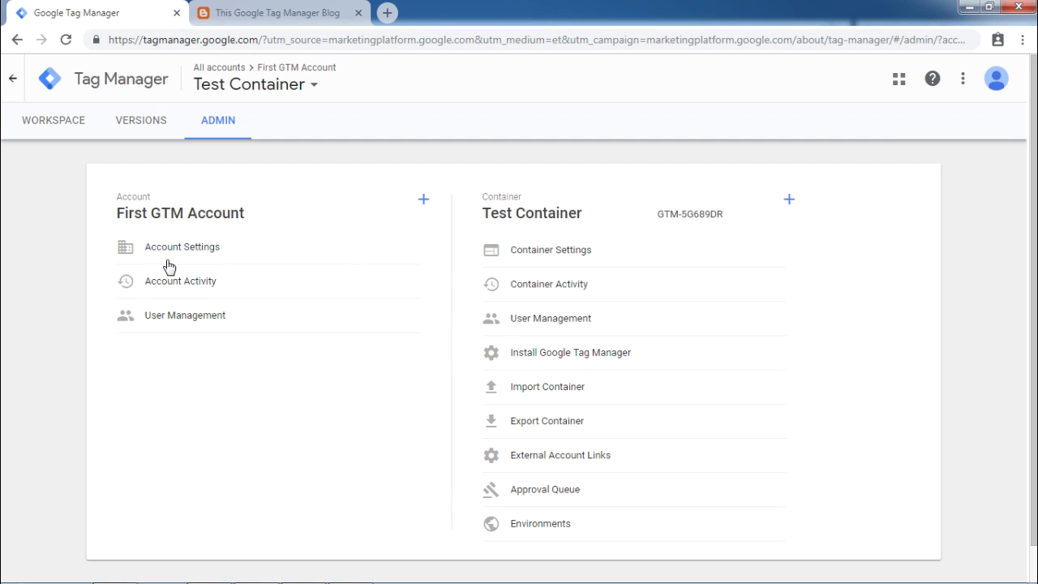
click(176, 318)
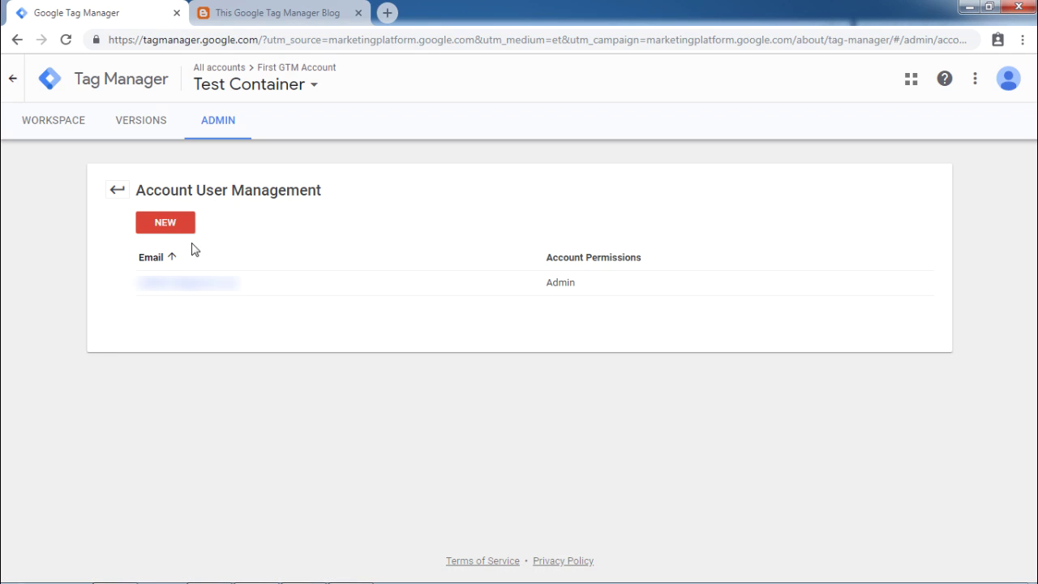
click(164, 223)
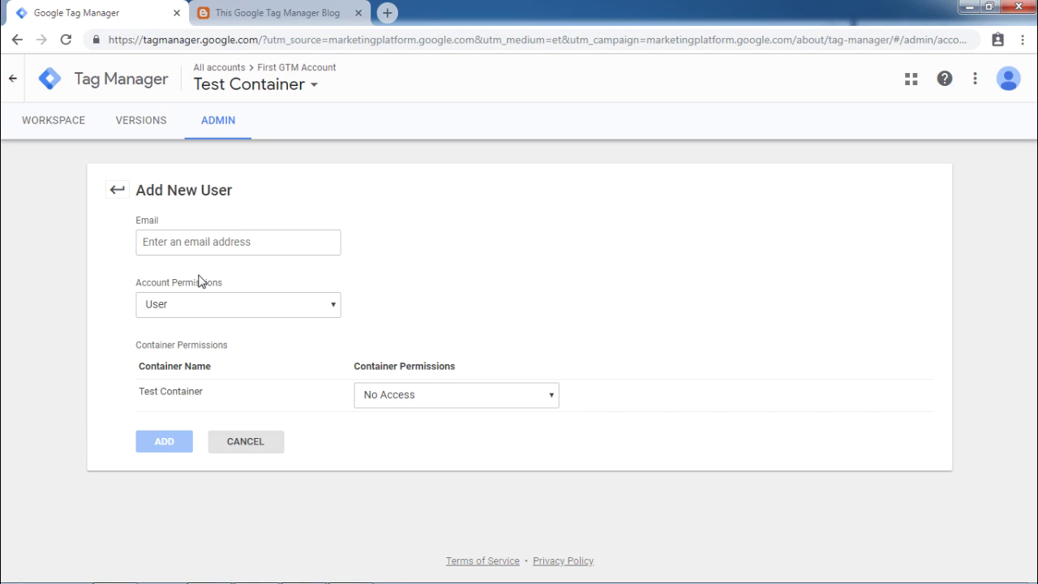
- Try Admin, then User, as account permission, and view container permissions, leaving Read
click(315, 303)
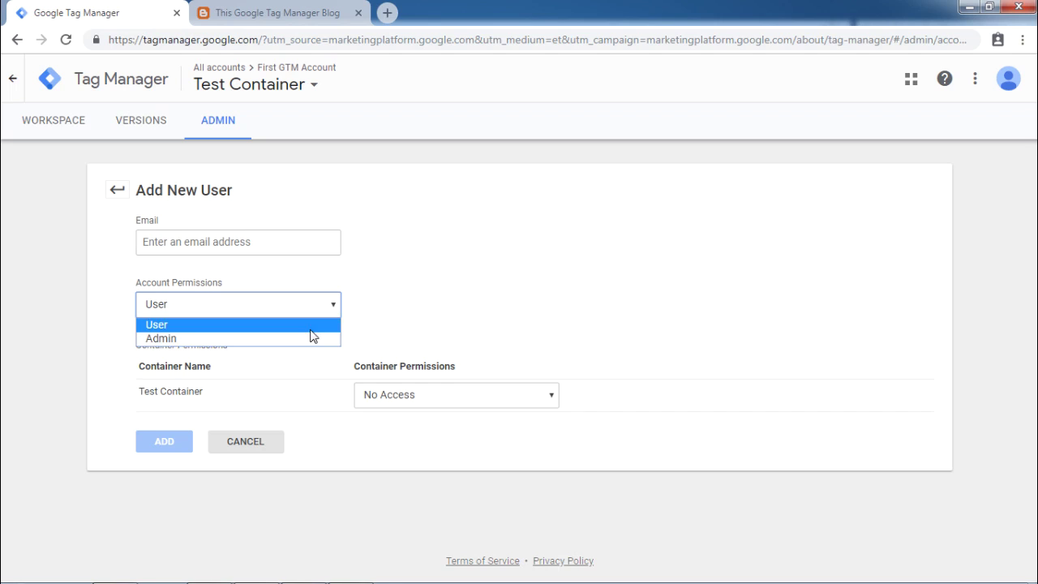
click(310, 339)
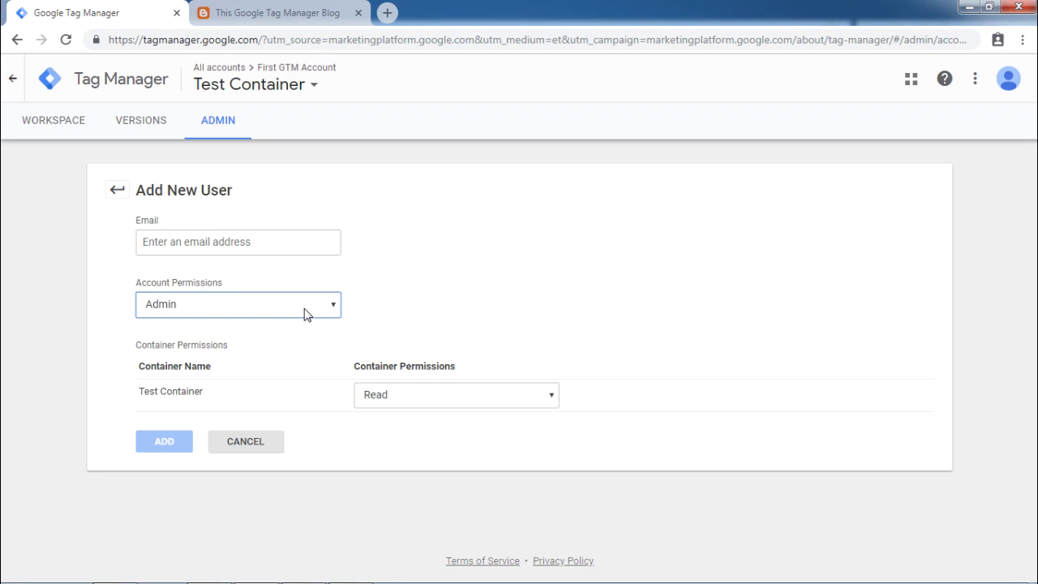
click(305, 310)
click(304, 325)
click(554, 397)
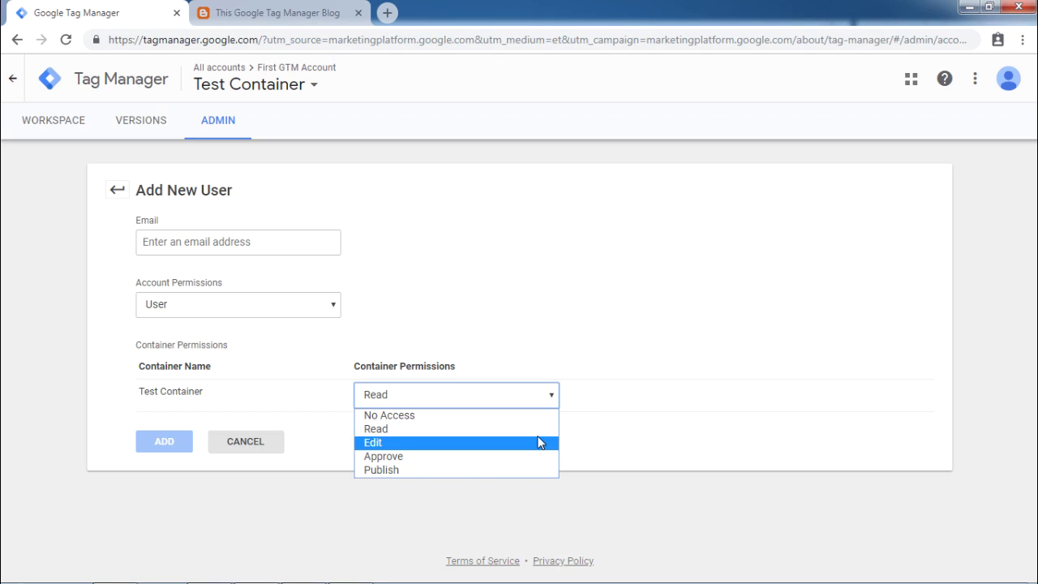
click(612, 404)
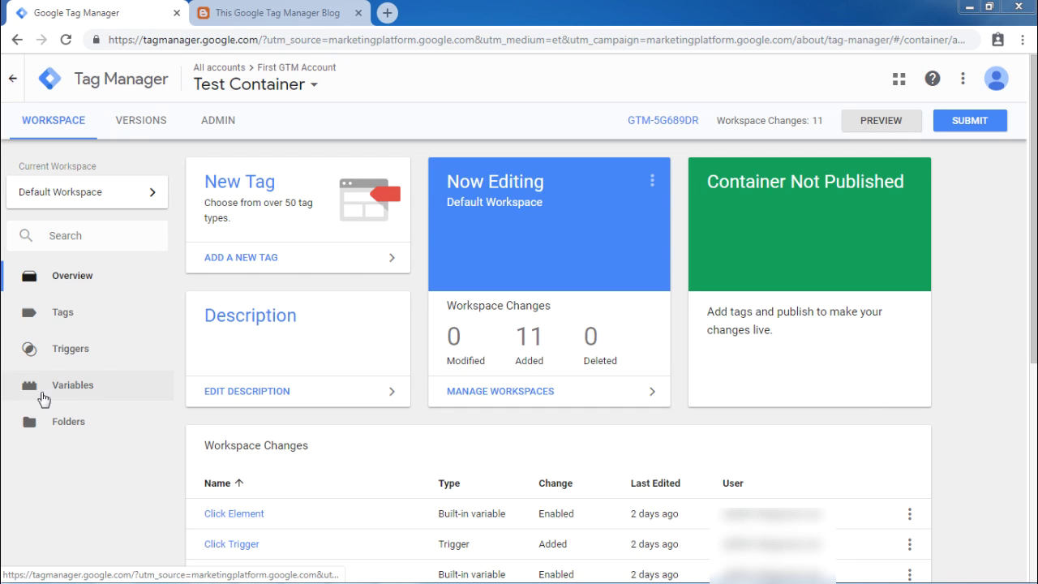
- Show the Folders page listing the 8 unfiled tags and triggers
click(89, 423)
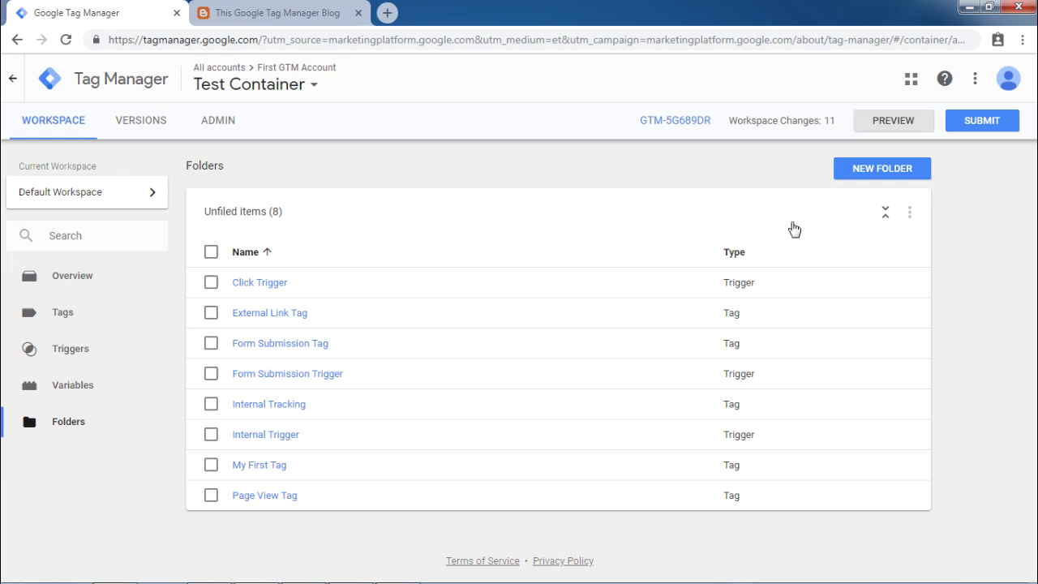
- Create an empty folder called 'Test Folder Name'
click(905, 178)
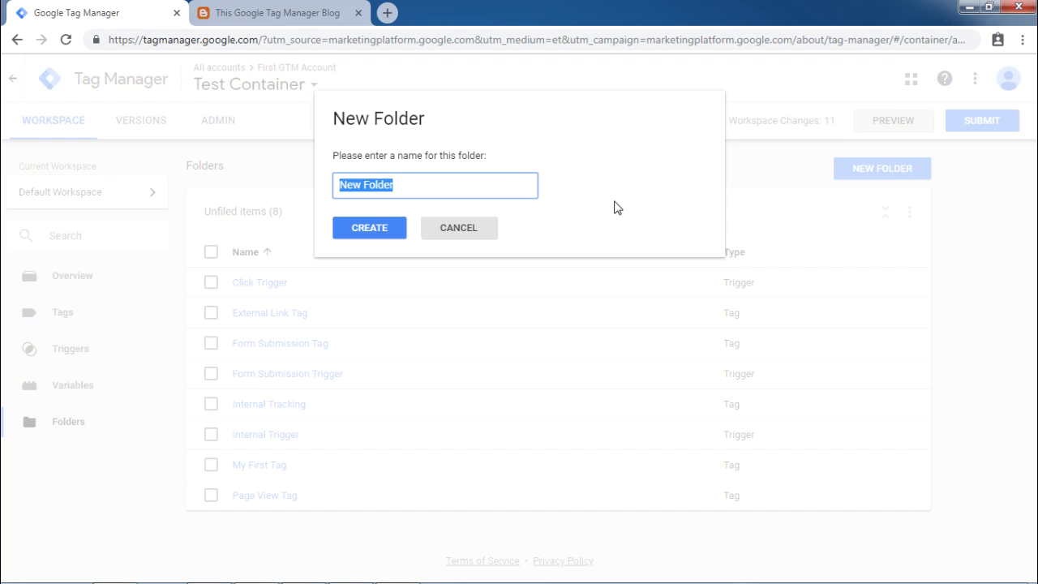
text(T)
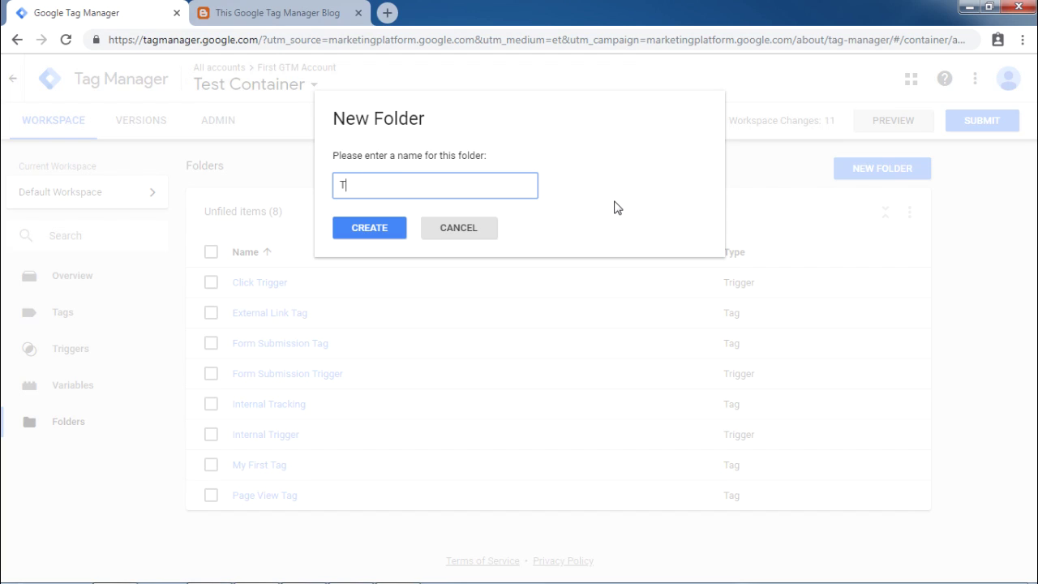
text(est Folder Name)
click(361, 231)
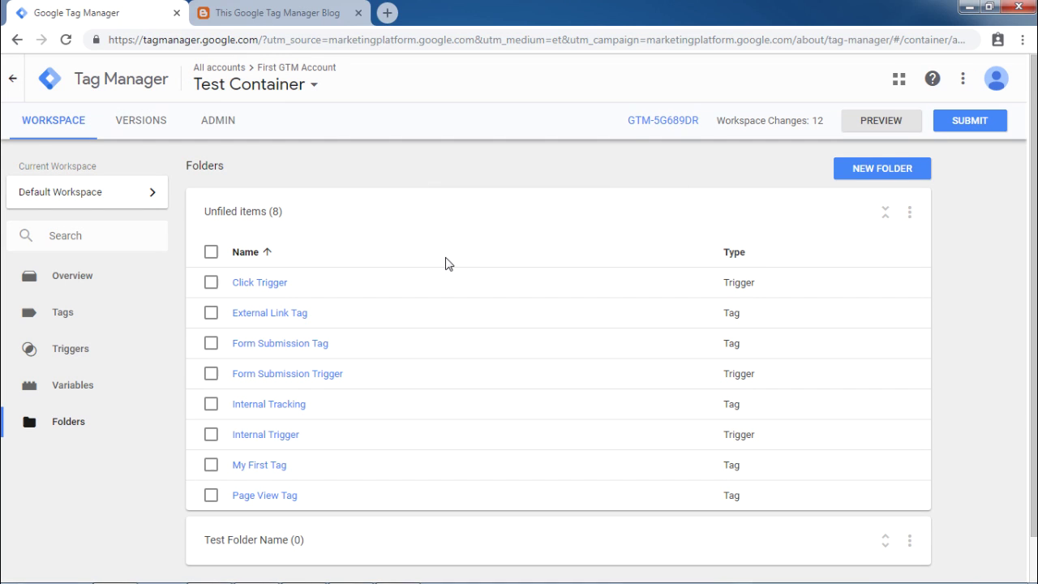
scroll(450, 265, down, 1)
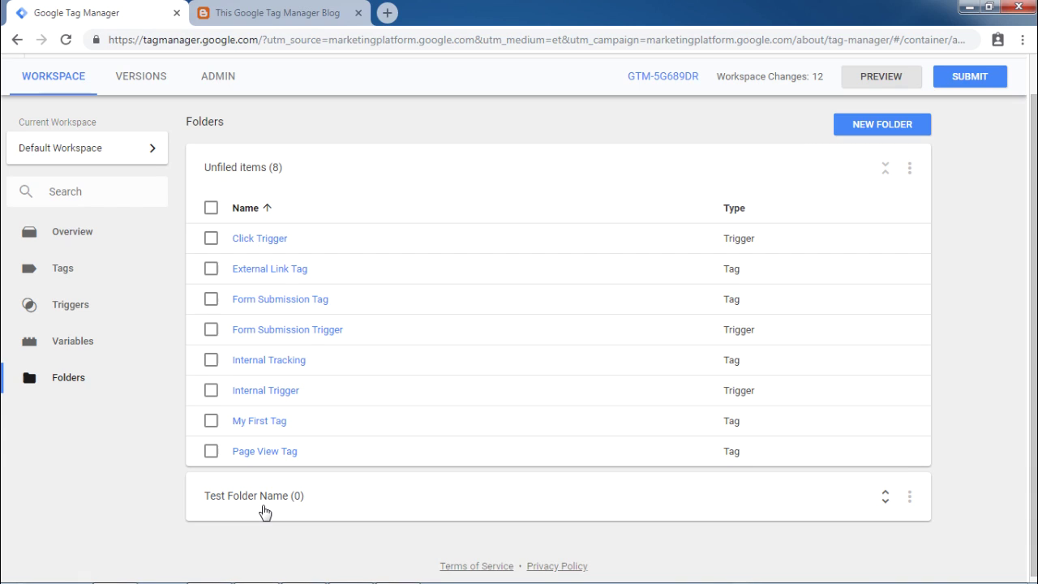
- Select External Link, Form Submission, My First and Page View tags and move them into Test Folder Name
click(211, 269)
click(210, 299)
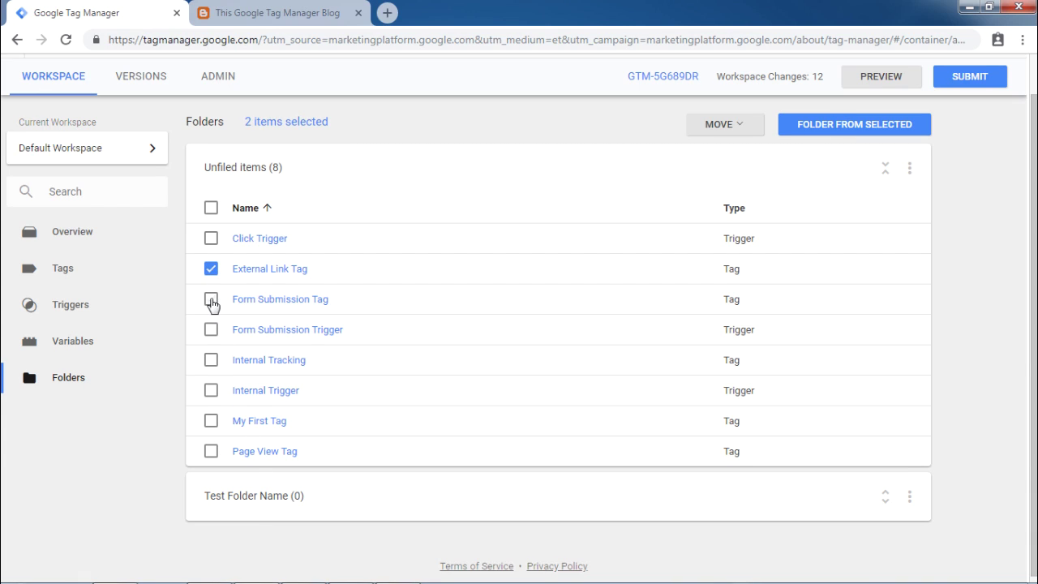
click(211, 420)
click(211, 451)
click(740, 130)
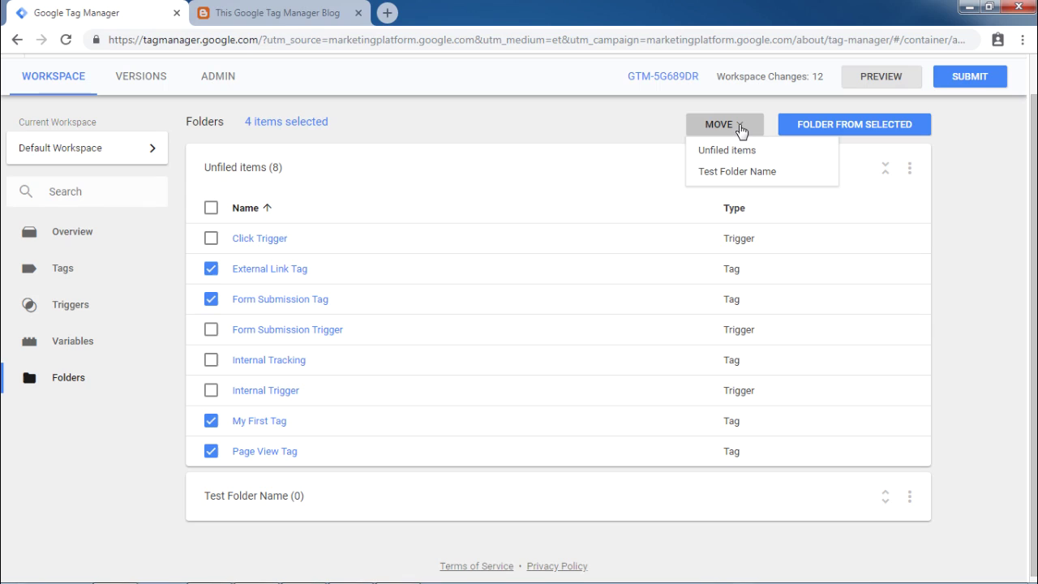
click(734, 177)
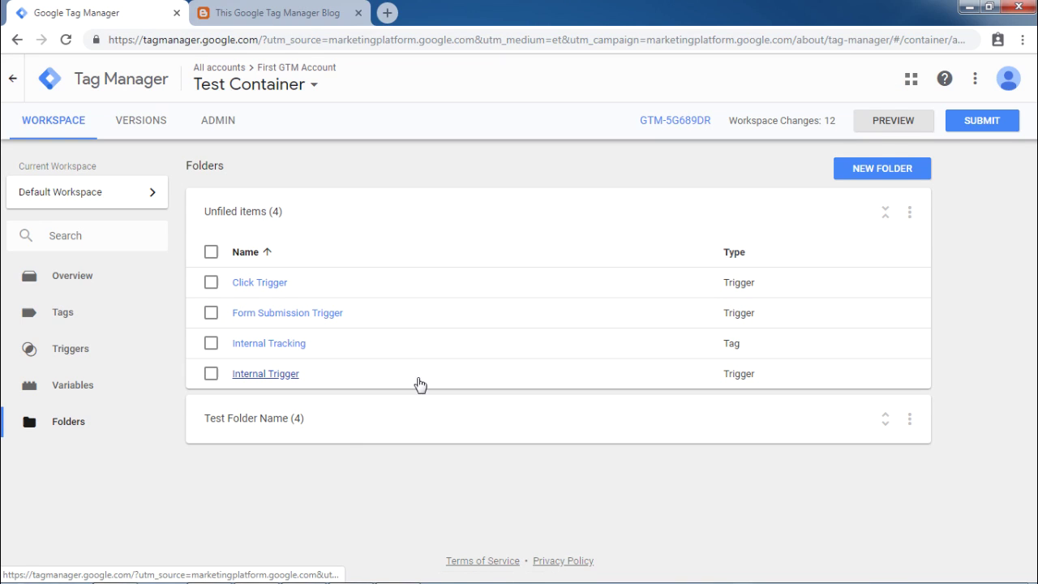
- Expand Test Folder Name to confirm it holds the four tags
click(328, 424)
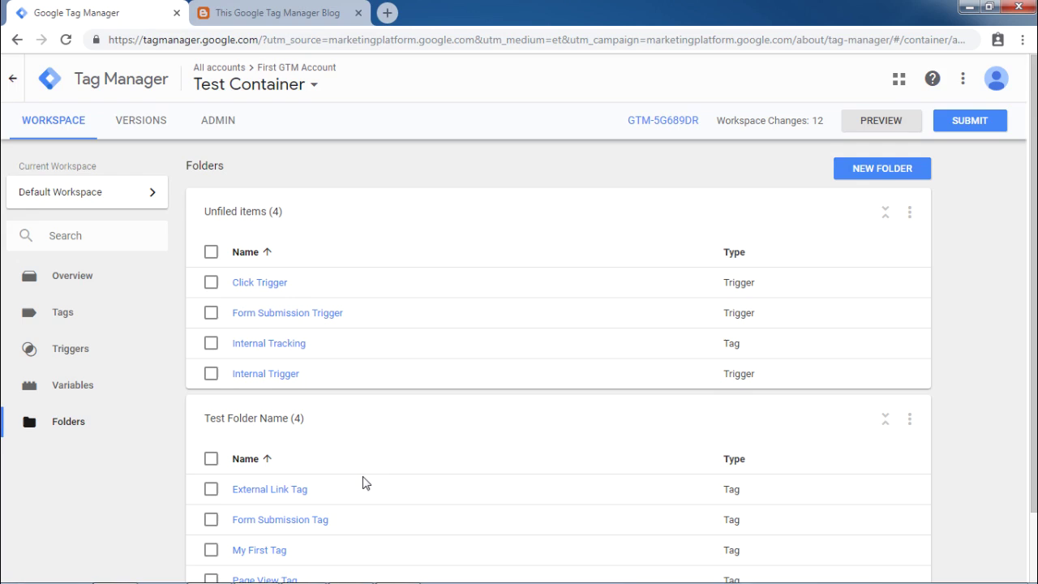
scroll(361, 481, down, 1)
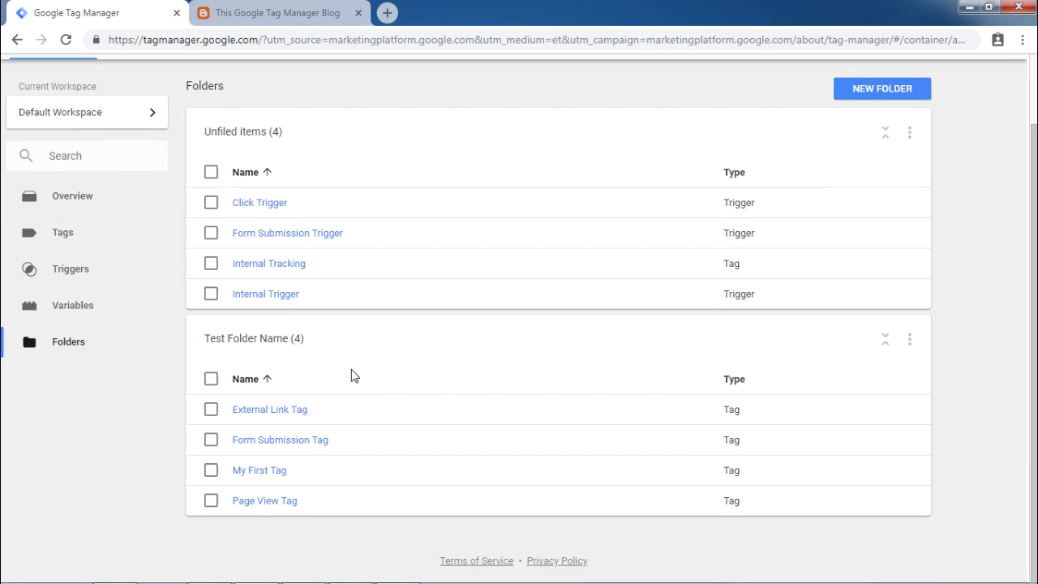
scroll(443, 430, up, 1)
scroll(443, 429, up, 1)
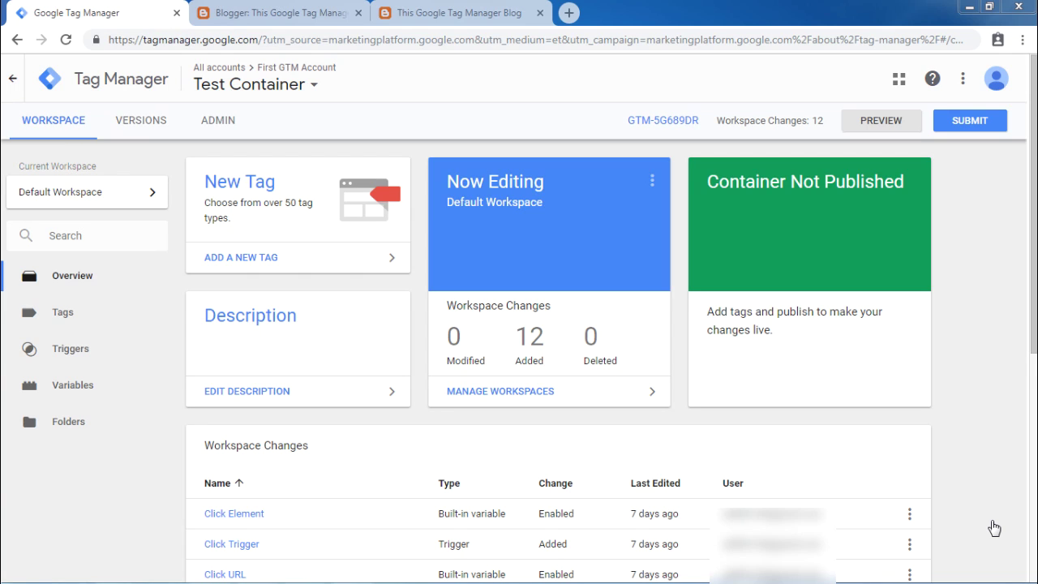
- Open Submit Changes set to Publish and Create Version, and focus the Version Name field
click(971, 121)
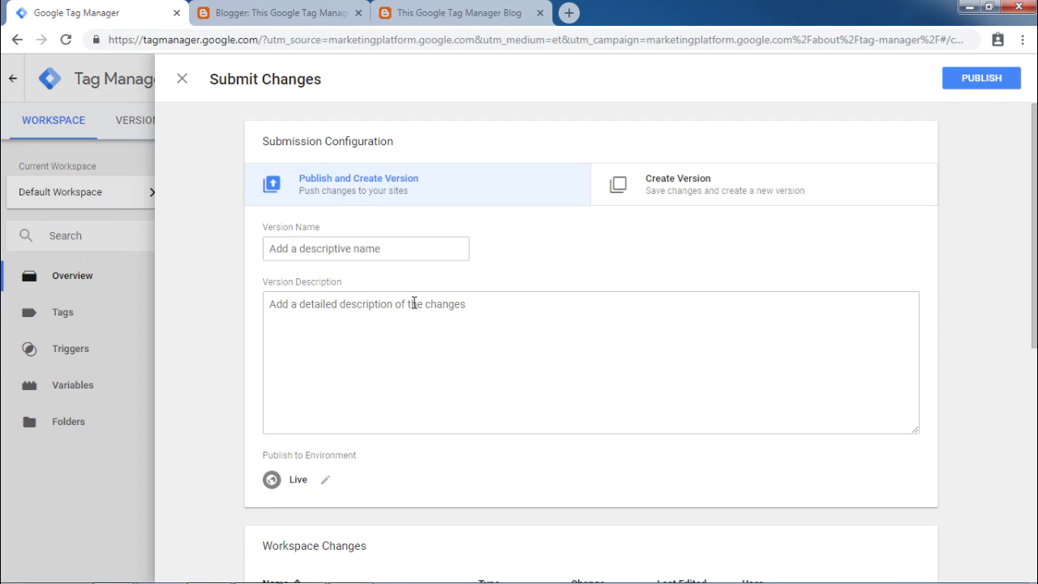
click(385, 254)
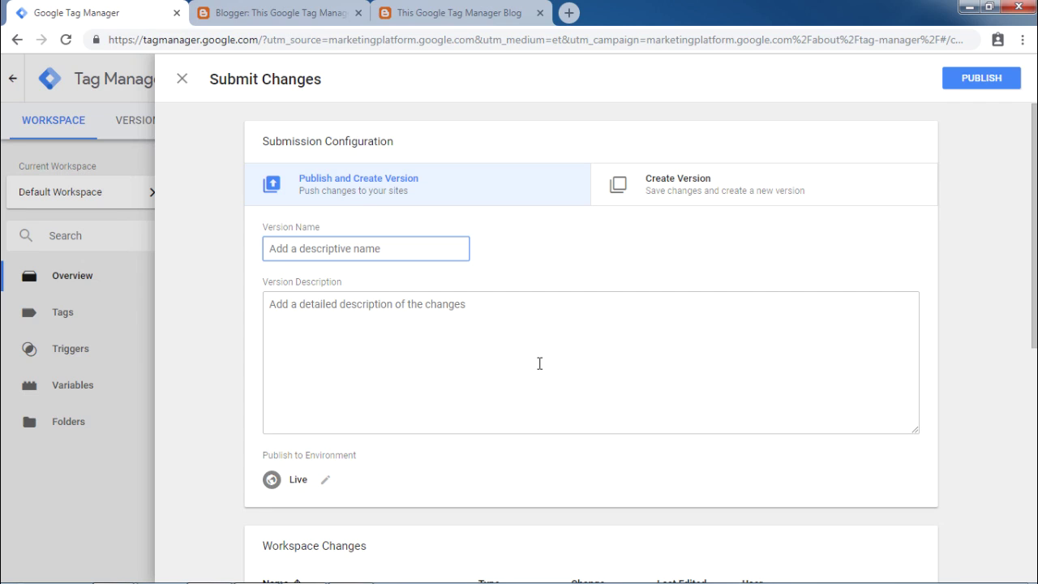
scroll(539, 361, down, 3)
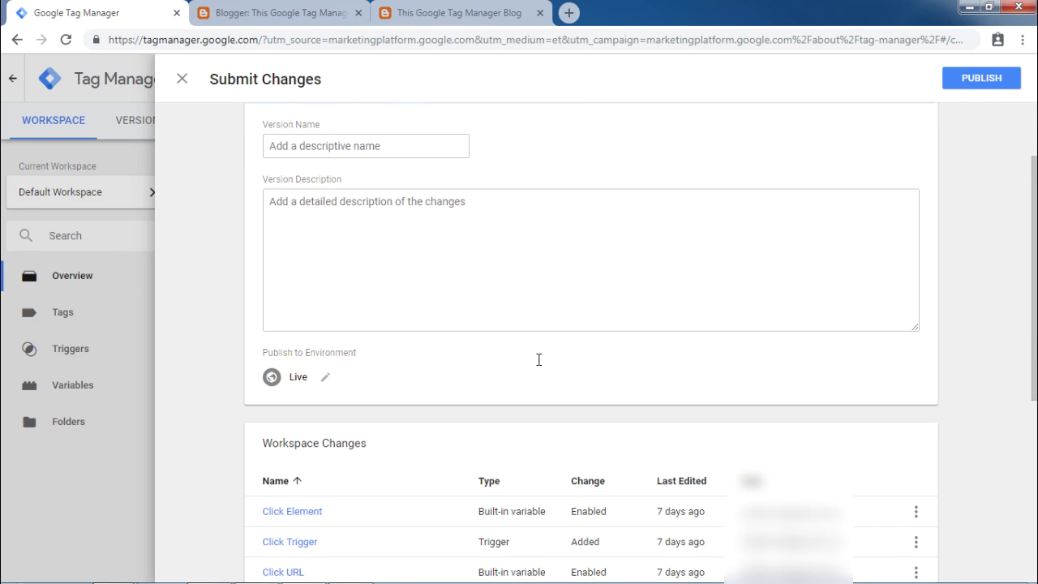
scroll(538, 359, down, 2)
scroll(538, 359, down, 3)
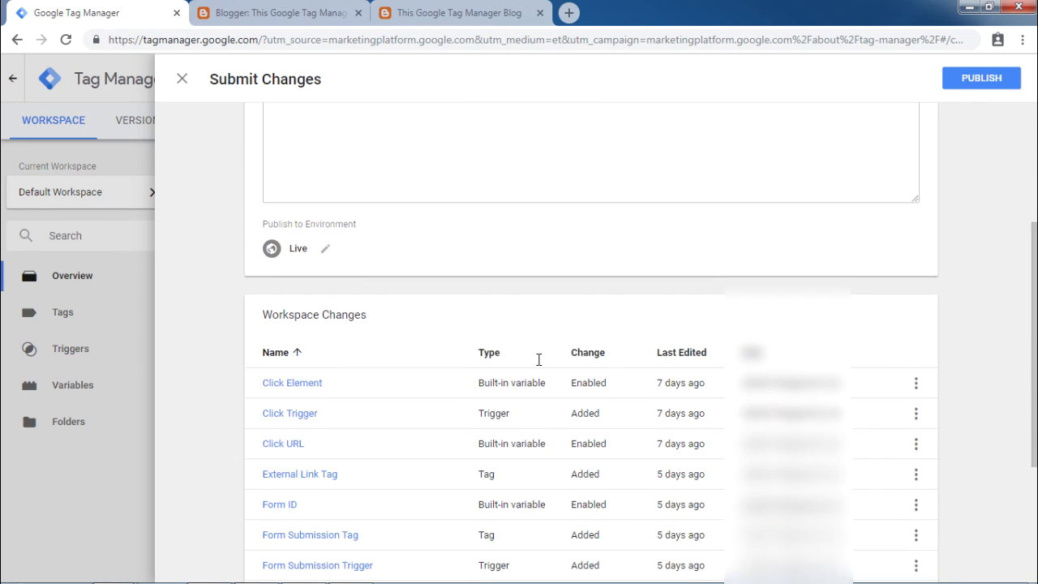
scroll(538, 359, down, 1)
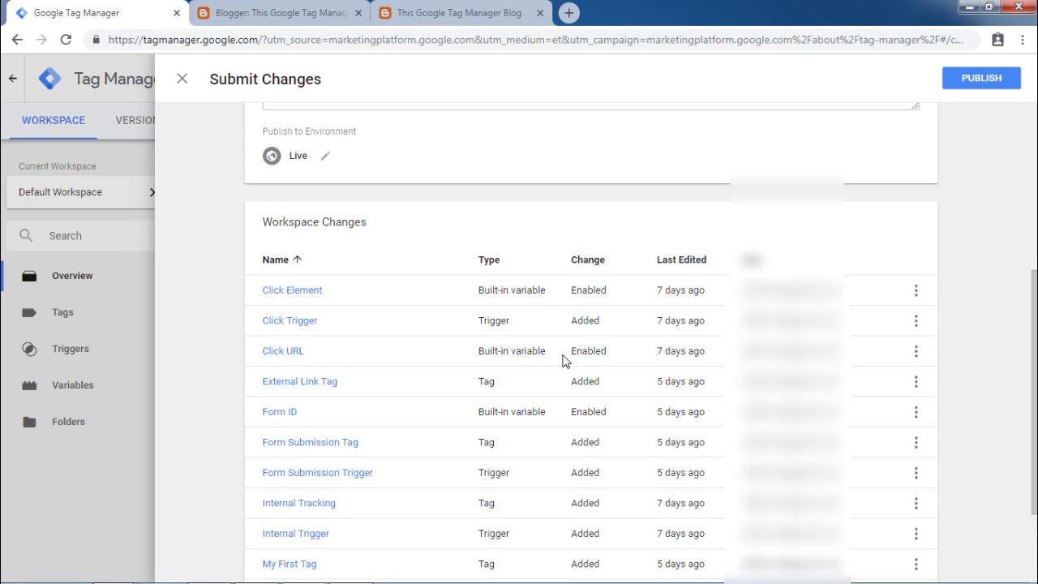
scroll(563, 359, down, 3)
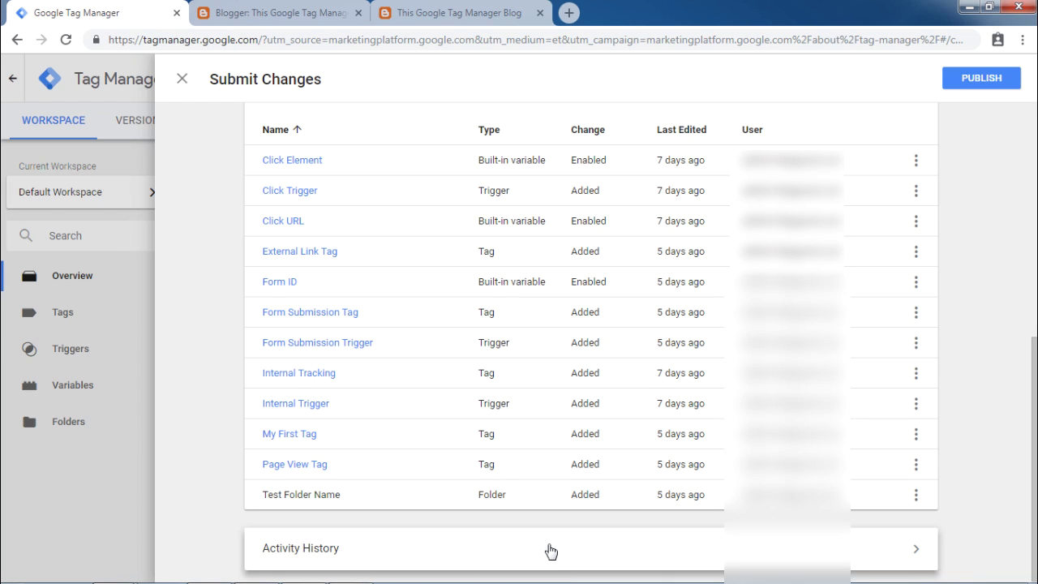
scroll(588, 435, up, 2)
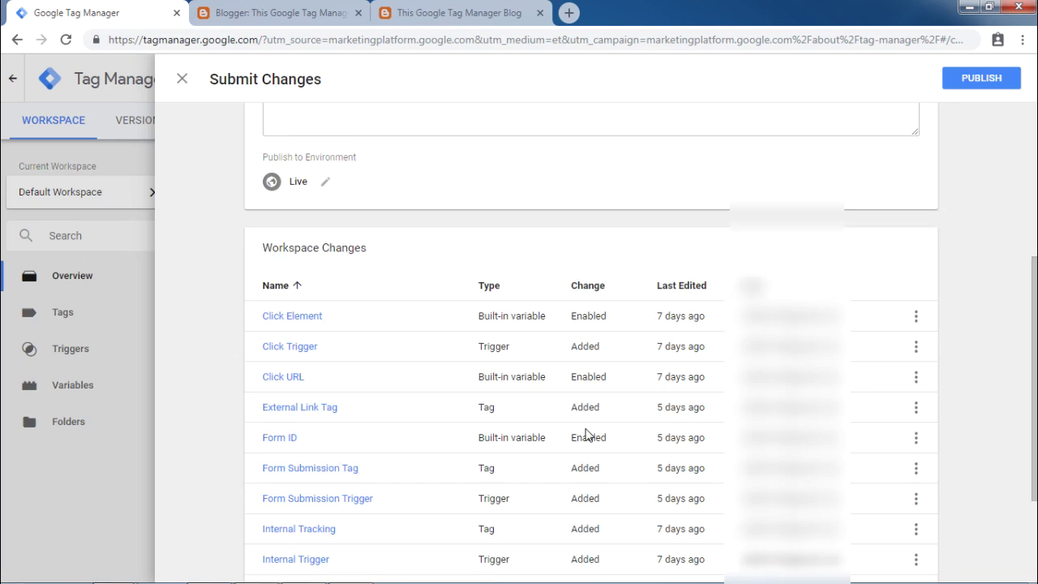
scroll(588, 435, up, 3)
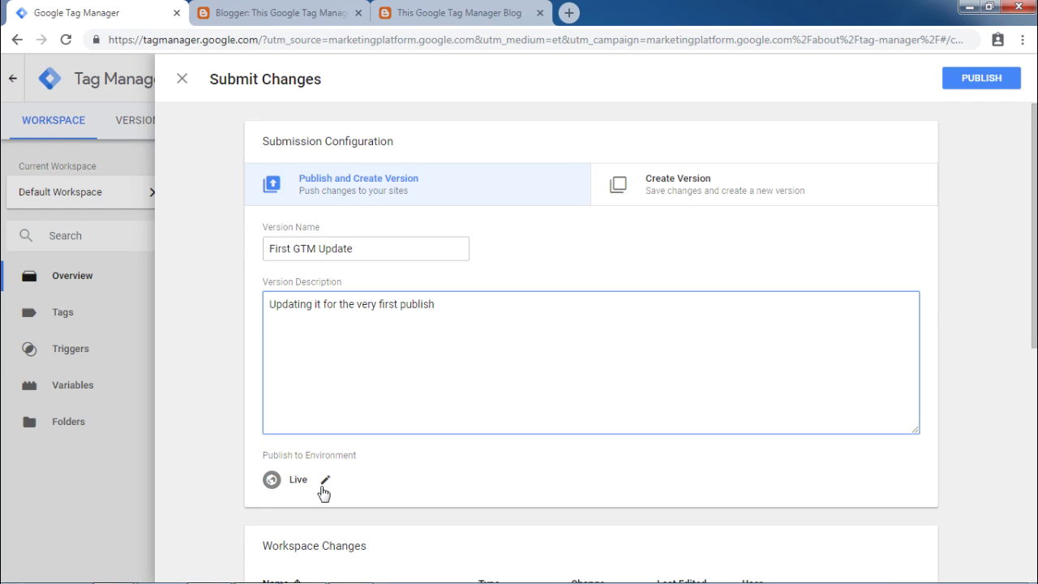
- Keep Live as the environment and publish the version 'First GTM Update'
click(325, 482)
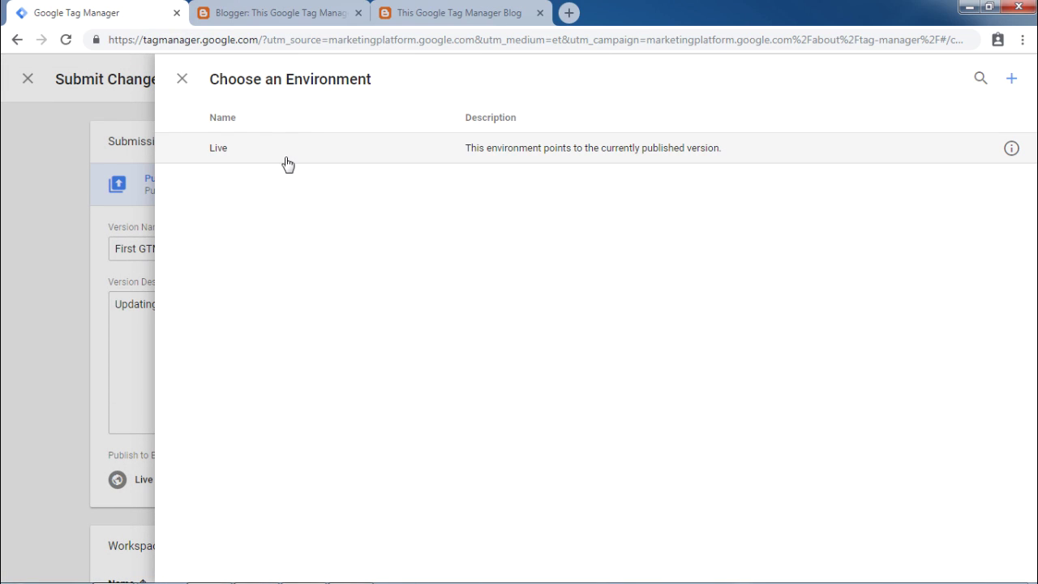
click(182, 81)
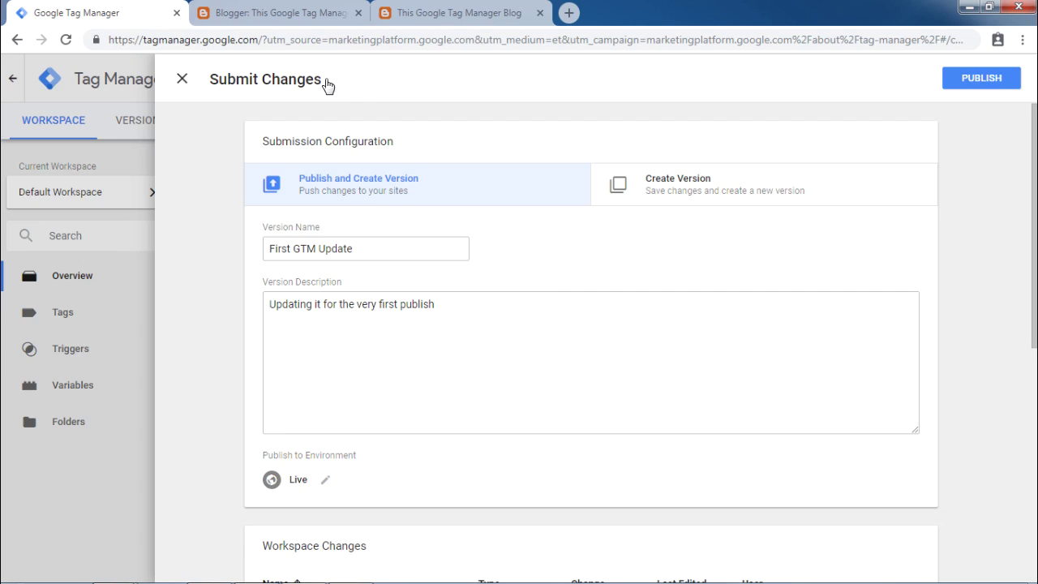
click(974, 77)
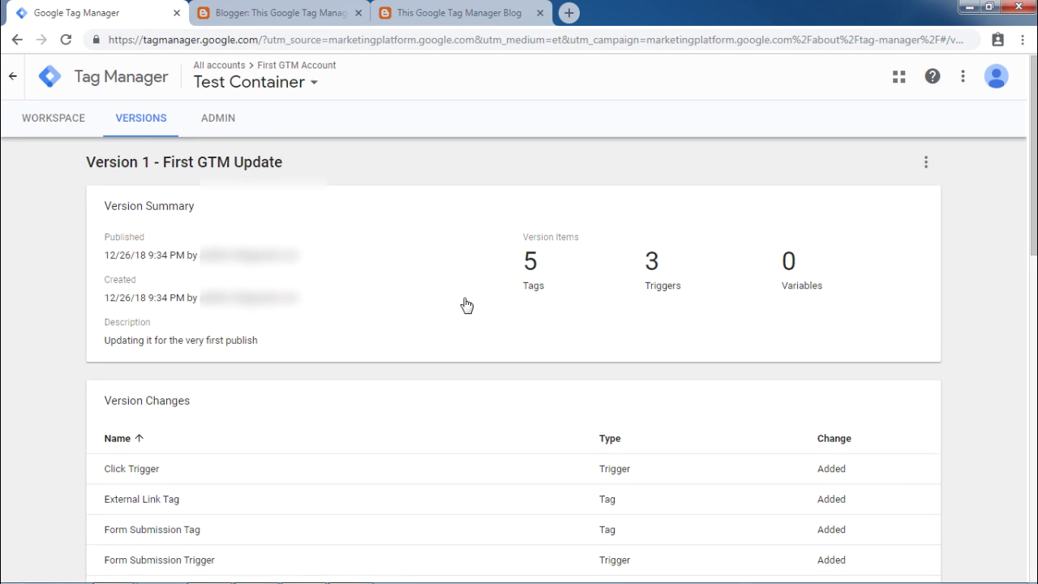
- Scroll through Version 1's summary and its nine added changes, including Test Folder Name
scroll(463, 304, down, 2)
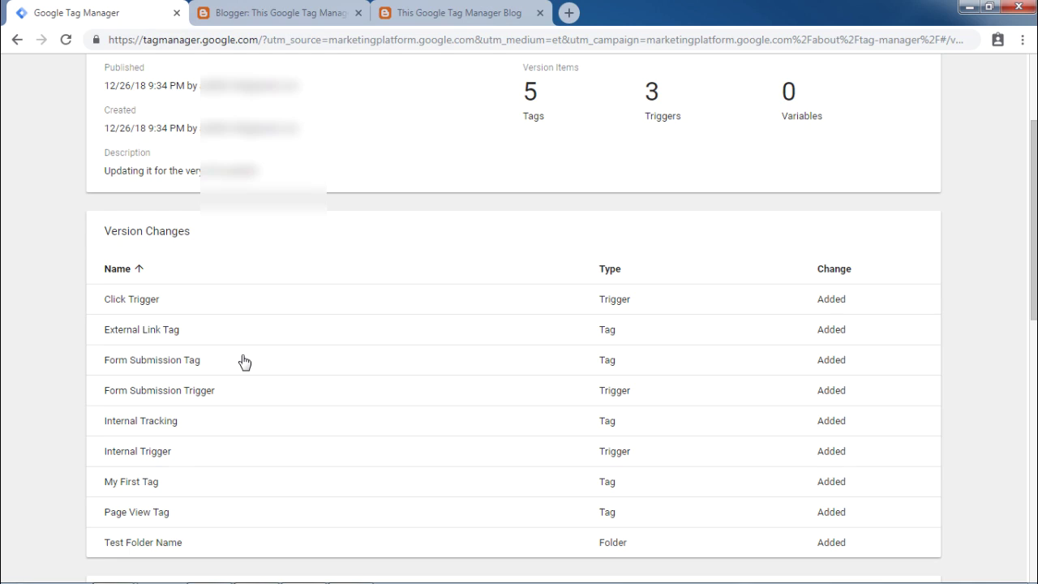
scroll(243, 361, up, 2)
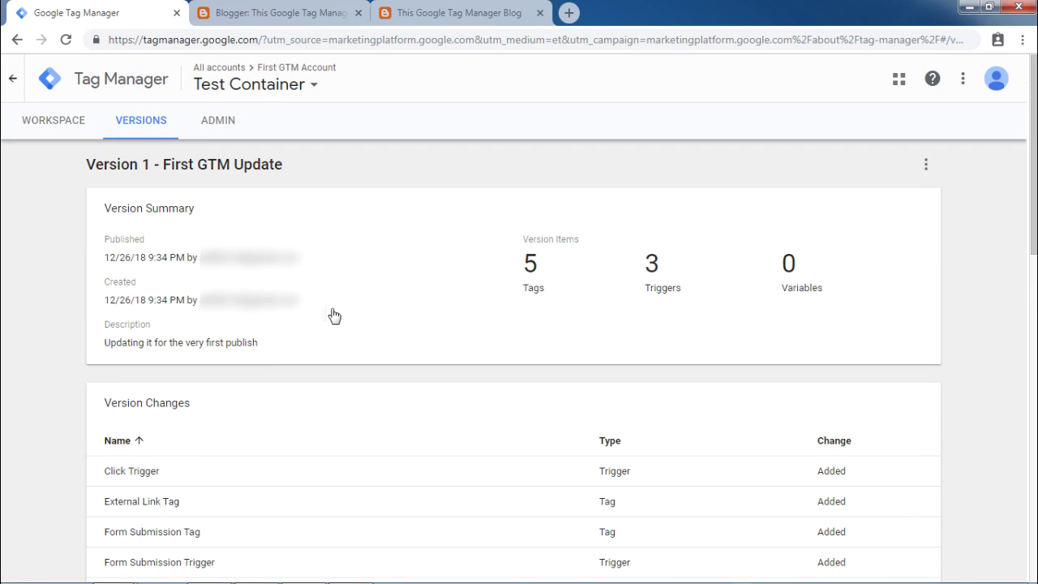